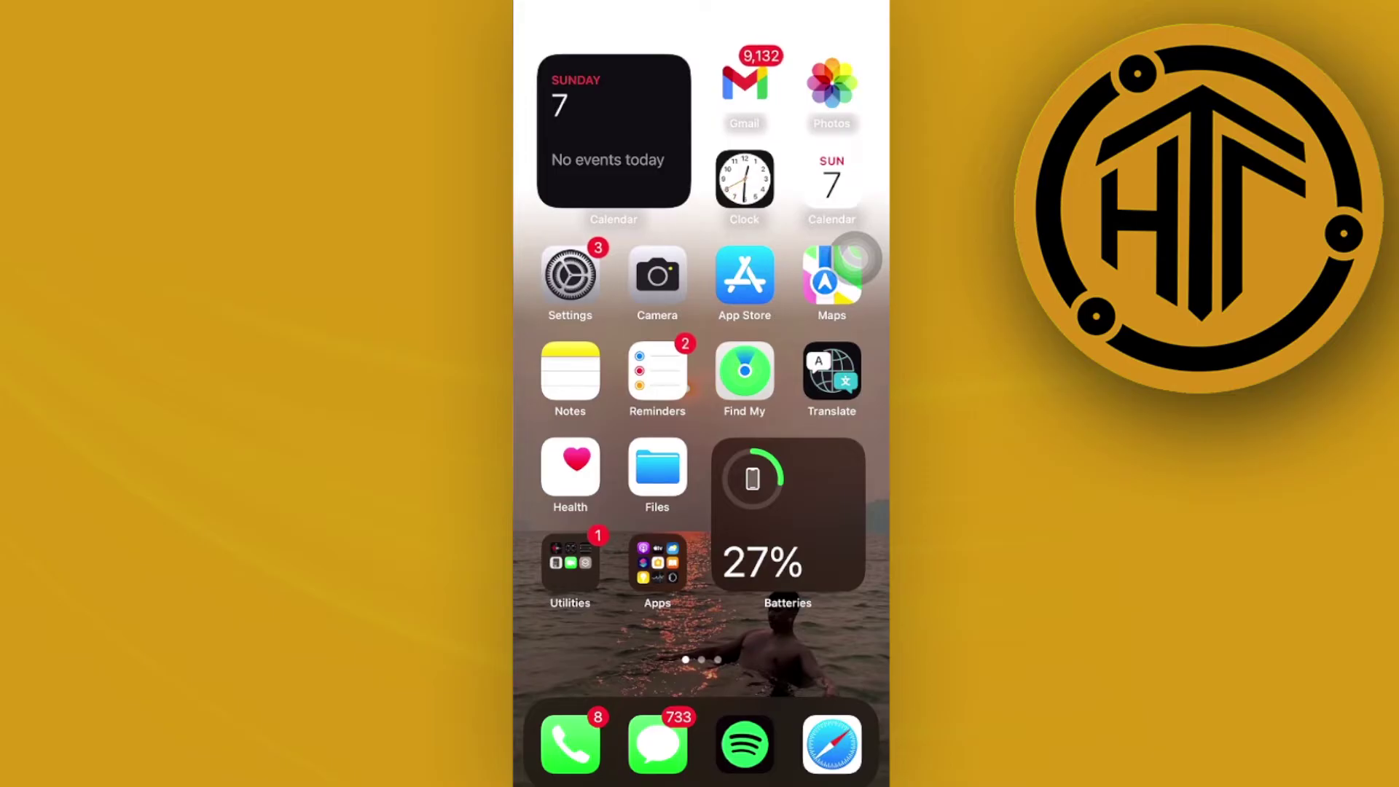
- Open Instagram's free professional account introduction screen from account settings
{"action": "left_click", "coordinate": [744, 276]}
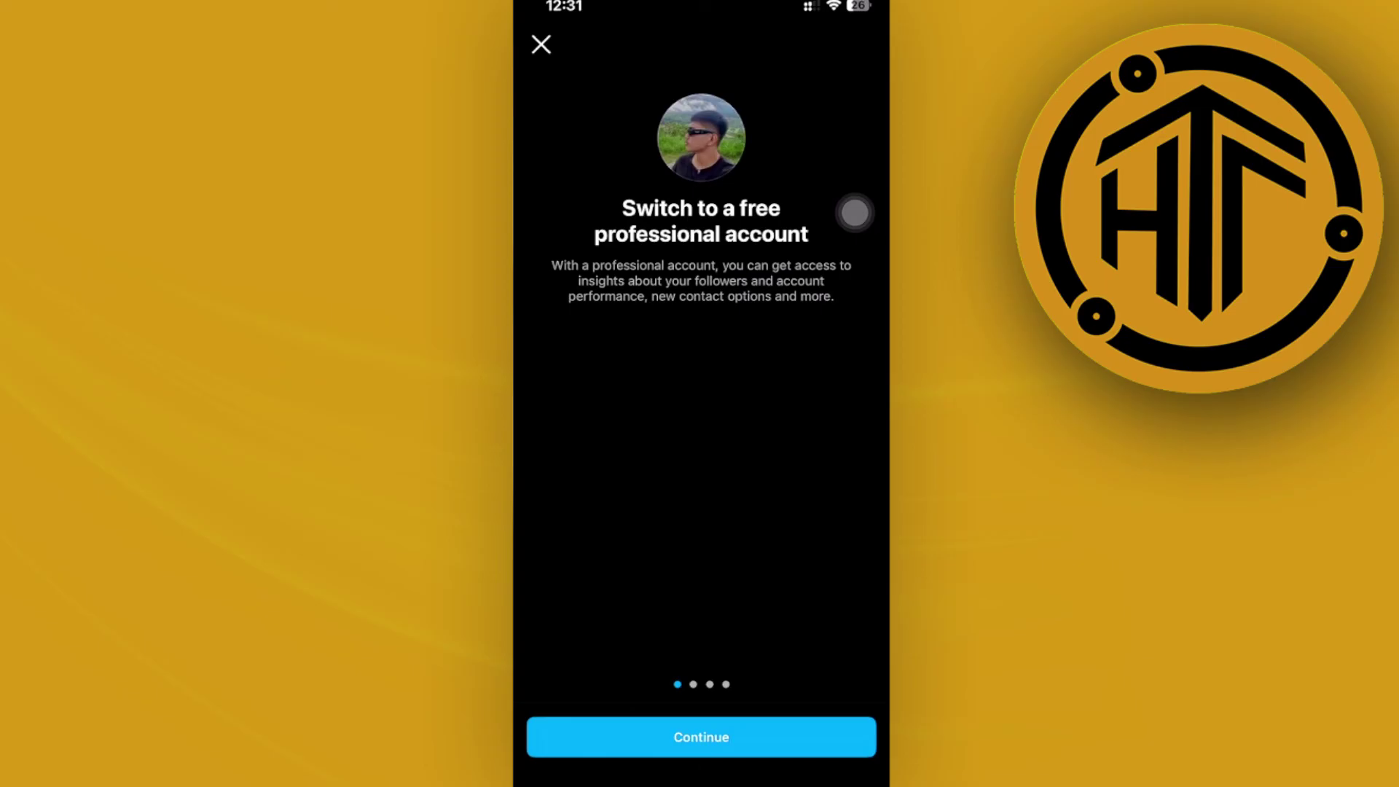
- Leave Instagram via the App Switcher and return to the home screen's Social Networking folder
{"action": "key", "text": "super"}
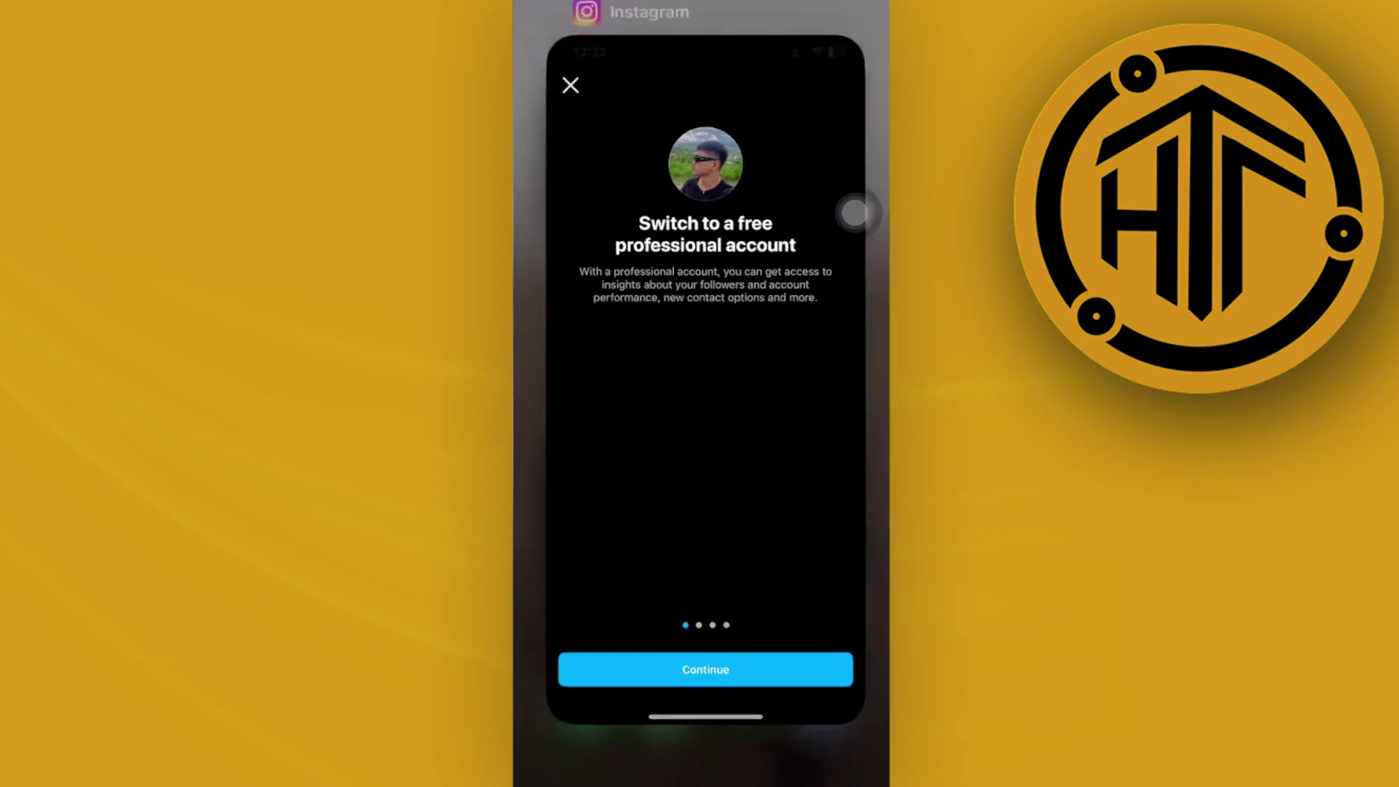